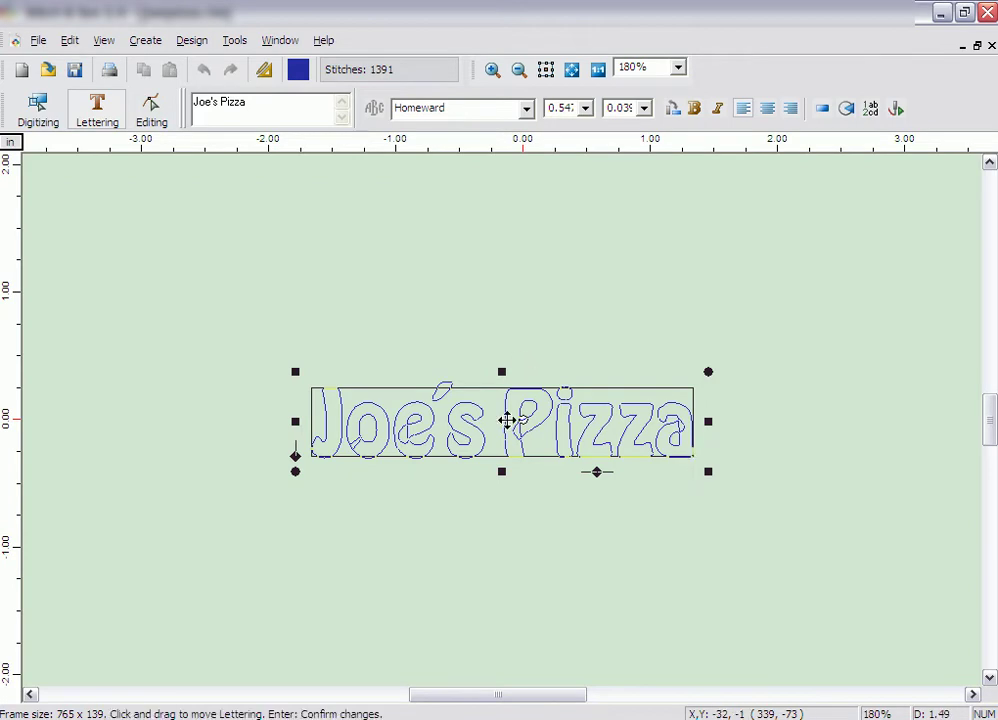
Step: Shift the Homeward-font 'Joe's Pizza' lettering slightly up and to the right
{"action": "left_click_drag", "start_coordinate": [508, 420], "coordinate": [529, 384]}
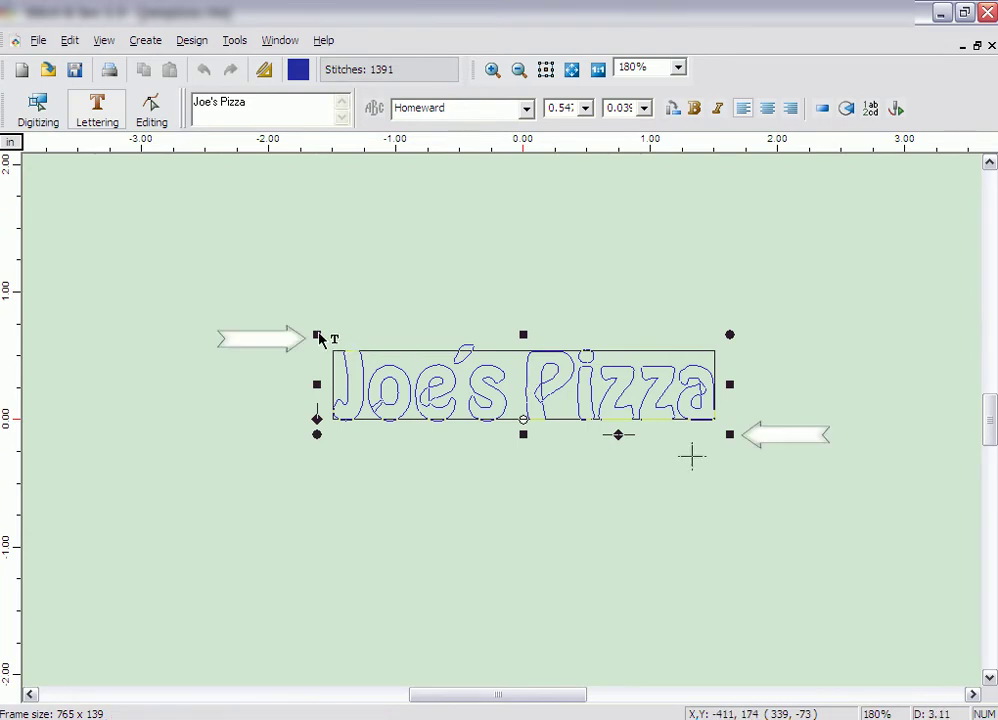
Step: Enlarge 'Joe's Pizza' from its corner, make it taller and wider, then rotate it to slope down-right
{"action": "mouse_move", "coordinate": [318, 338]}
{"action": "left_mouse_down"}
{"action": "mouse_move", "coordinate": [303, 325]}
{"action": "mouse_move", "coordinate": [312, 332]}
{"action": "left_mouse_up"}
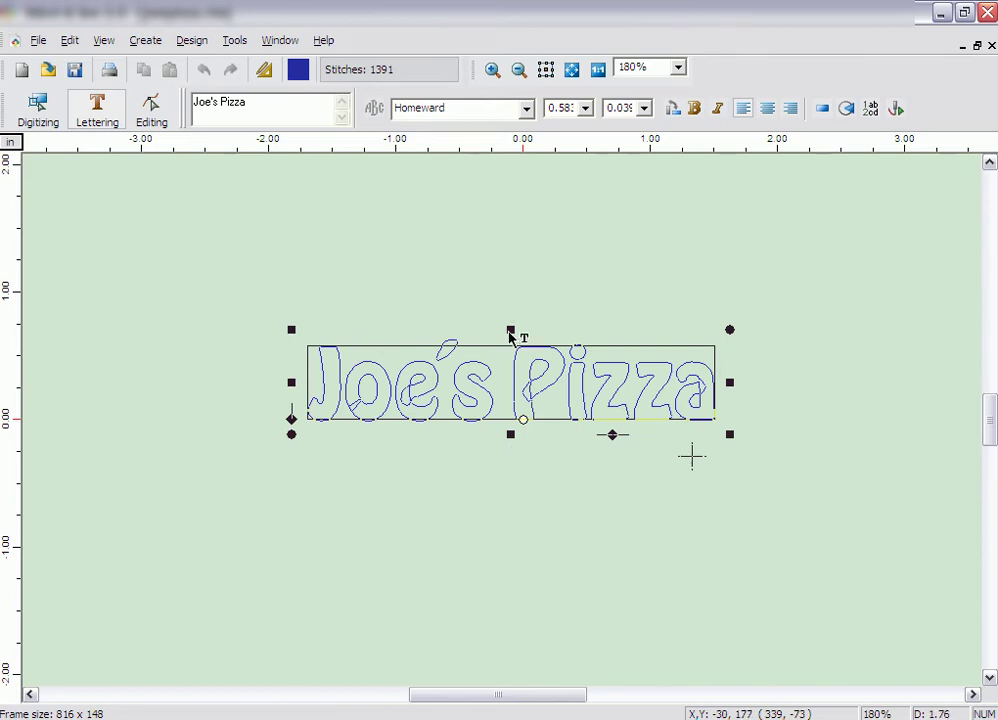
{"action": "left_click_drag", "start_coordinate": [510, 331], "coordinate": [510, 318]}
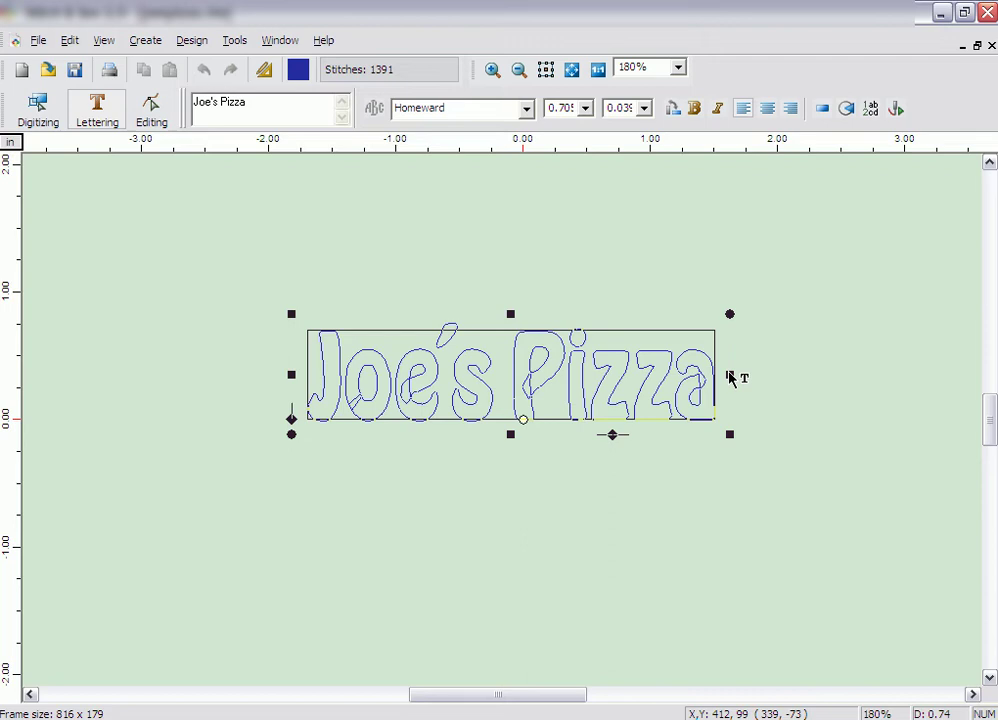
{"action": "left_click_drag", "start_coordinate": [729, 377], "coordinate": [743, 377]}
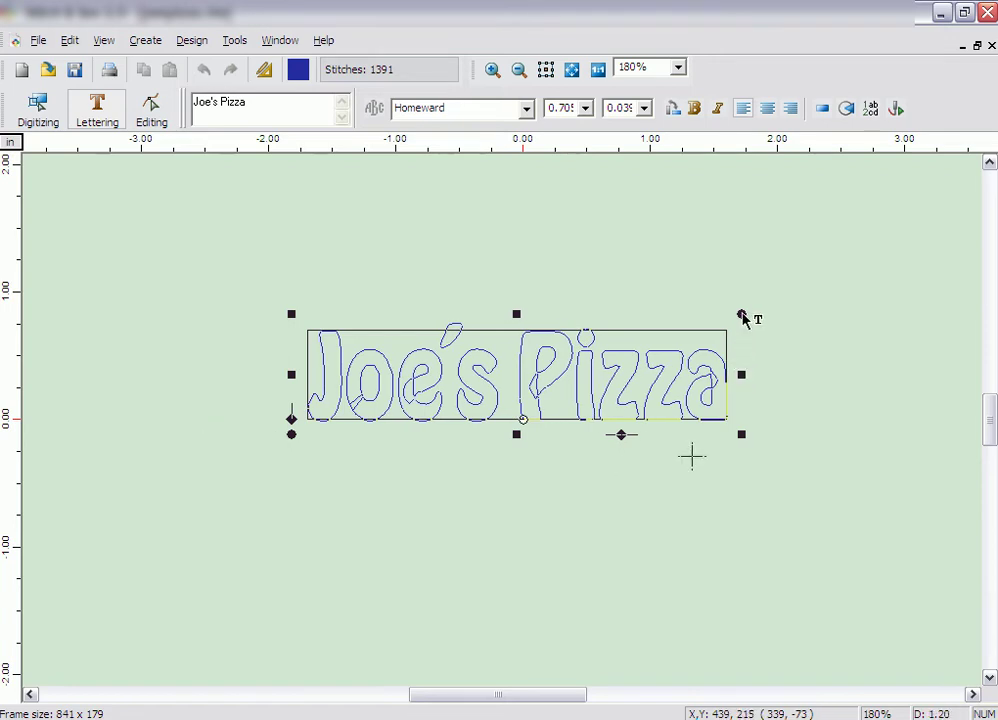
{"action": "left_click_drag", "start_coordinate": [741, 314], "coordinate": [730, 373]}
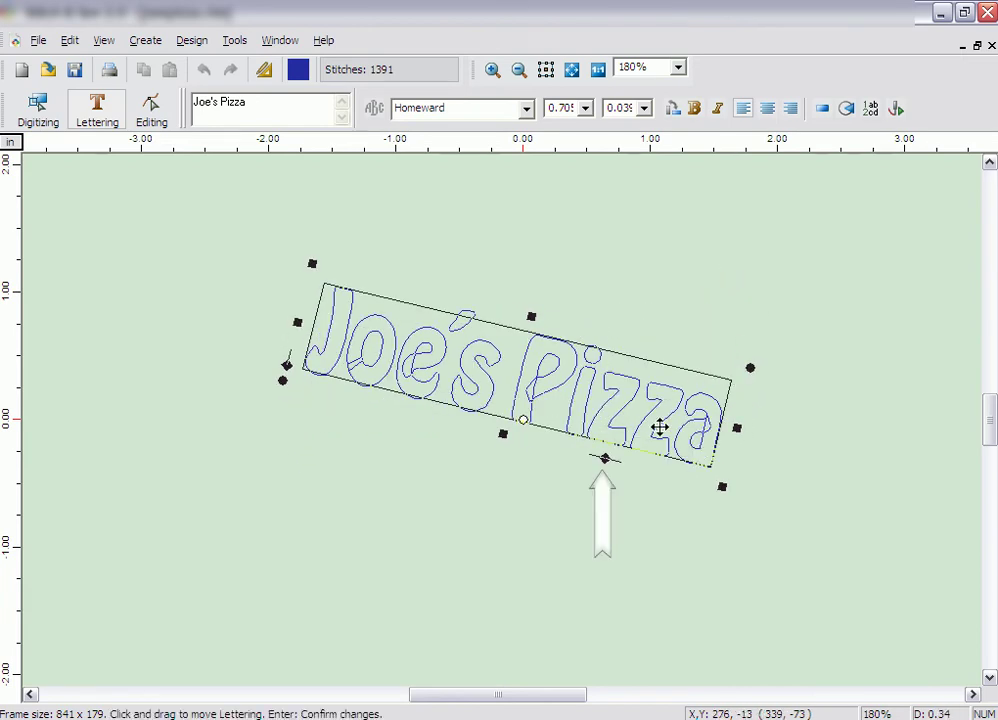
Step: Trial-warp the lettering with envelope handles, then reset the text frame to level at 0.547 height
{"action": "left_click_drag", "start_coordinate": [605, 464], "coordinate": [607, 486]}
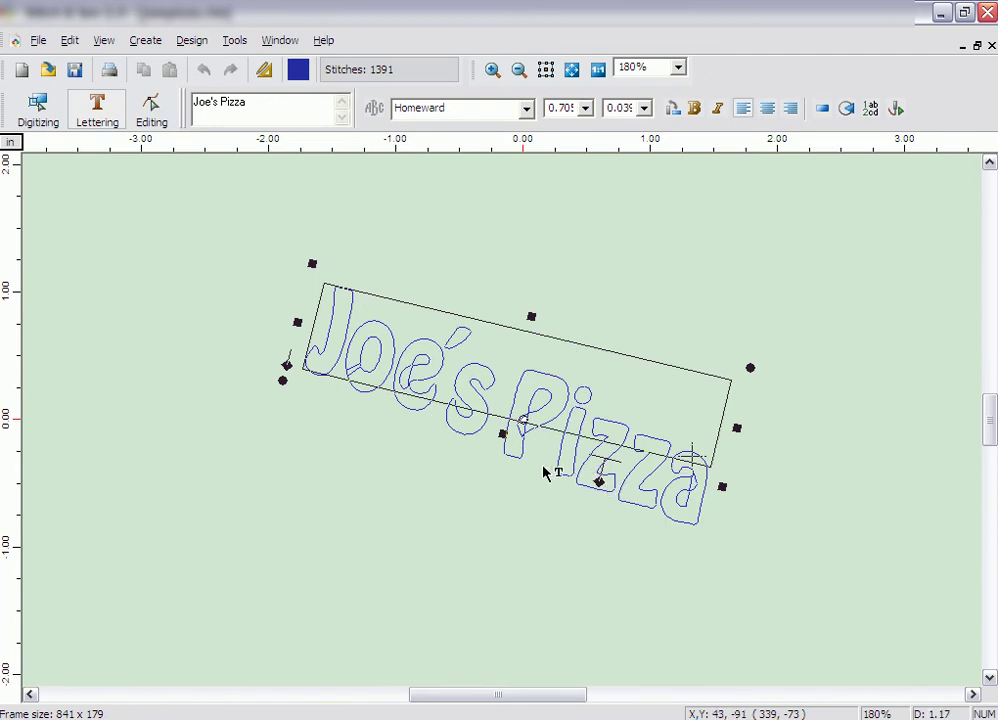
{"action": "left_click_drag", "start_coordinate": [287, 368], "coordinate": [321, 367]}
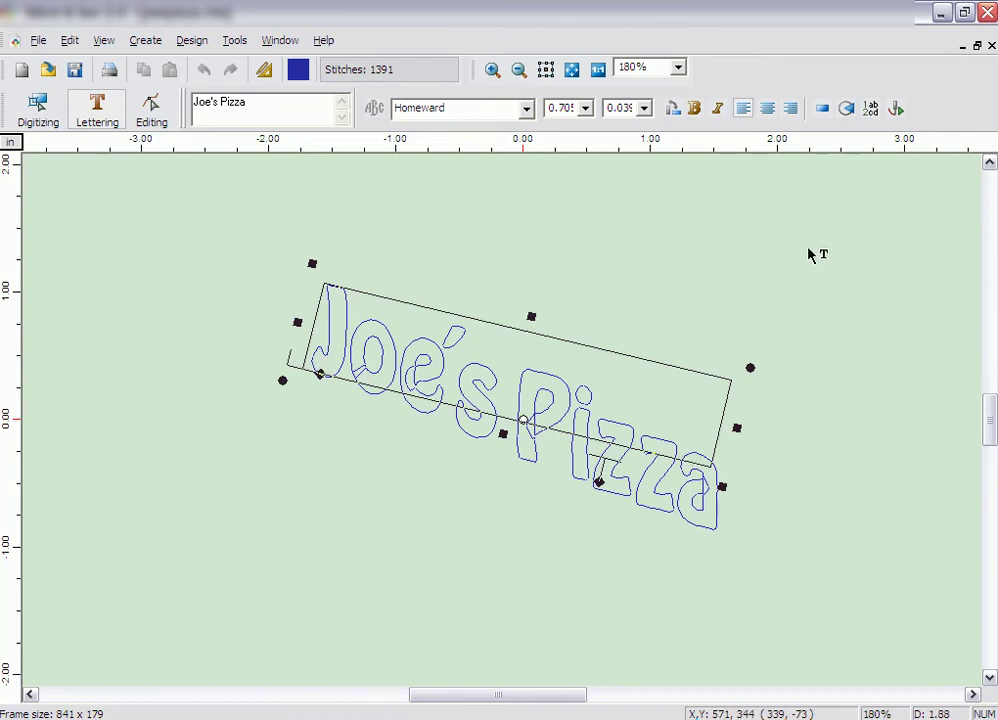
{"action": "left_click", "coordinate": [846, 108]}
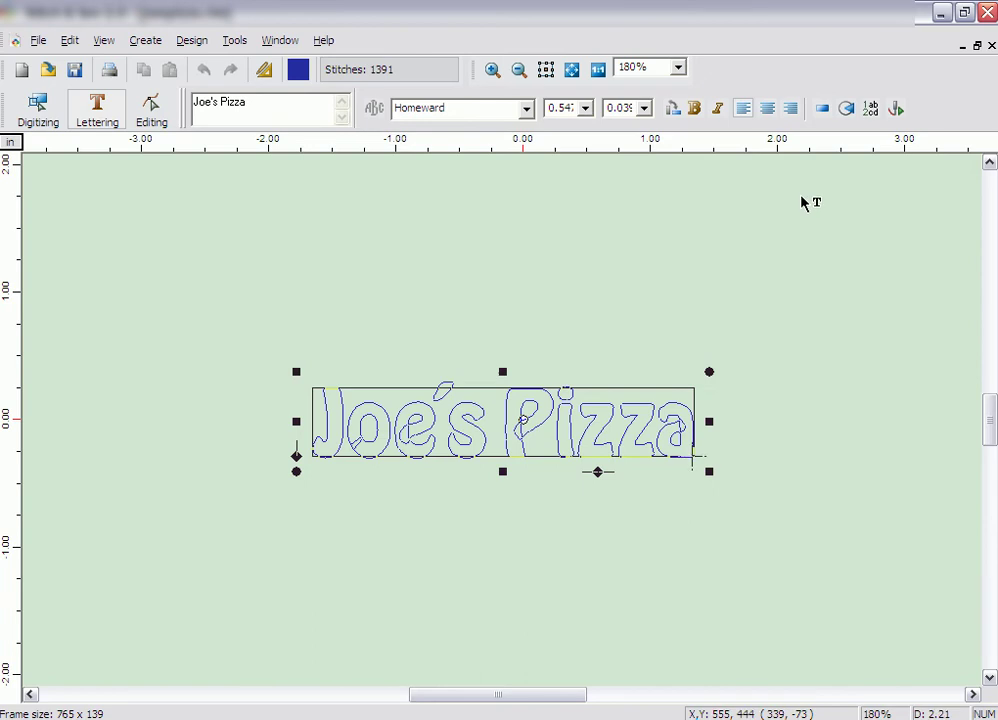
Step: Apply the funnel envelope to 'Joe's Pizza' and adjust its top-right, bottom and bottom-left nodes
{"action": "left_click", "coordinate": [820, 114]}
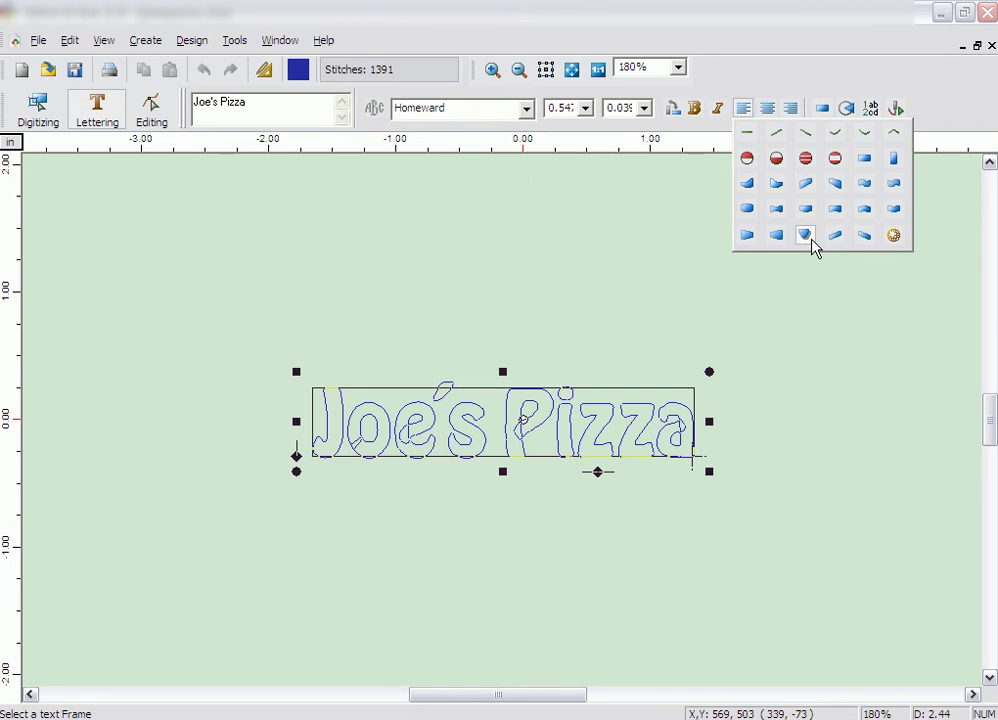
{"action": "left_click", "coordinate": [808, 237]}
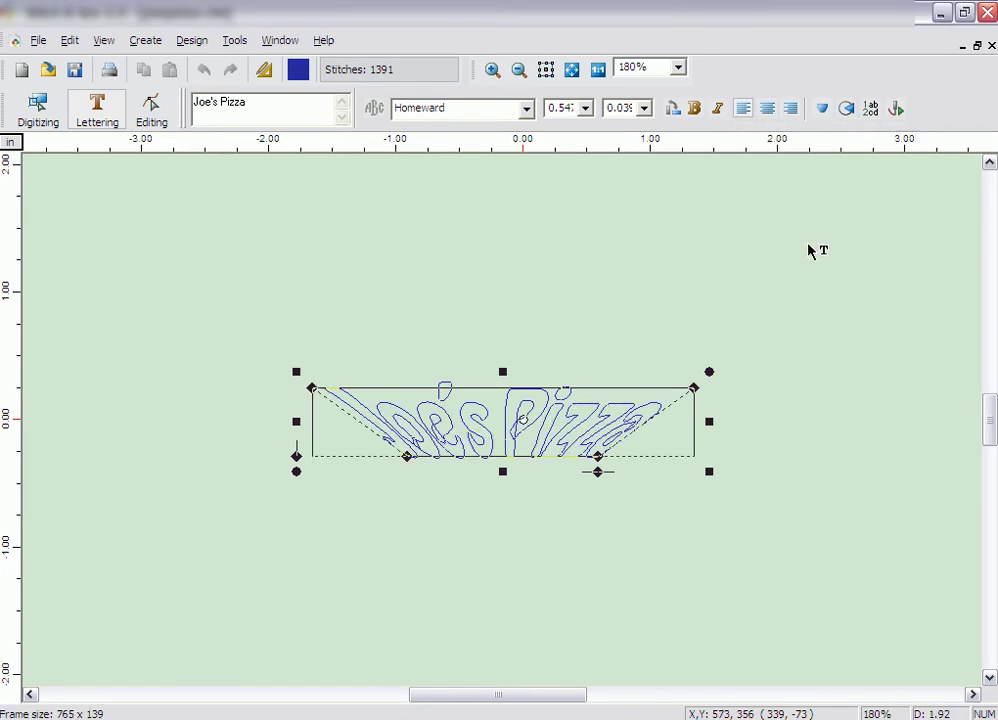
{"action": "left_click_drag", "start_coordinate": [700, 384], "coordinate": [679, 389]}
{"action": "left_click_drag", "start_coordinate": [598, 456], "coordinate": [611, 457]}
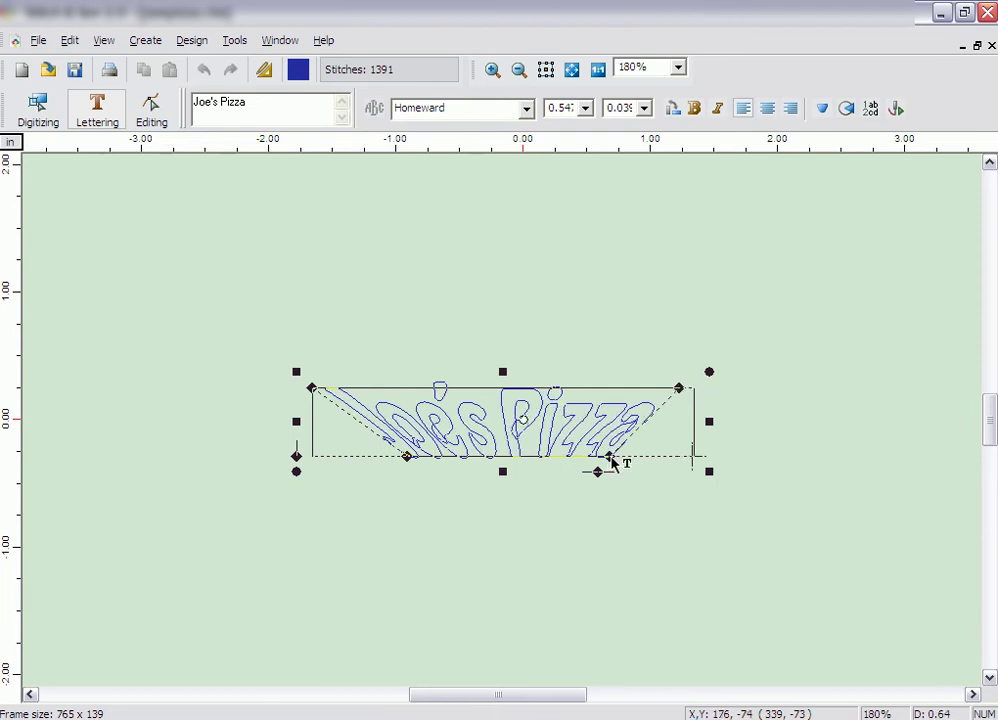
{"action": "left_click_drag", "start_coordinate": [408, 466], "coordinate": [376, 458]}
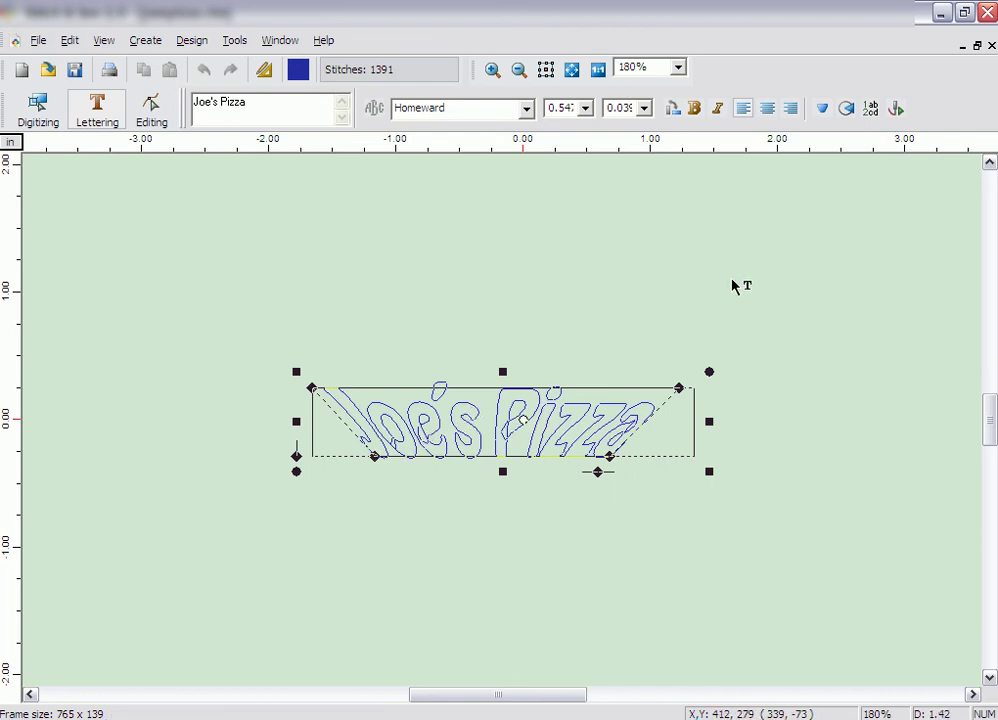
{"action": "left_click", "coordinate": [823, 112]}
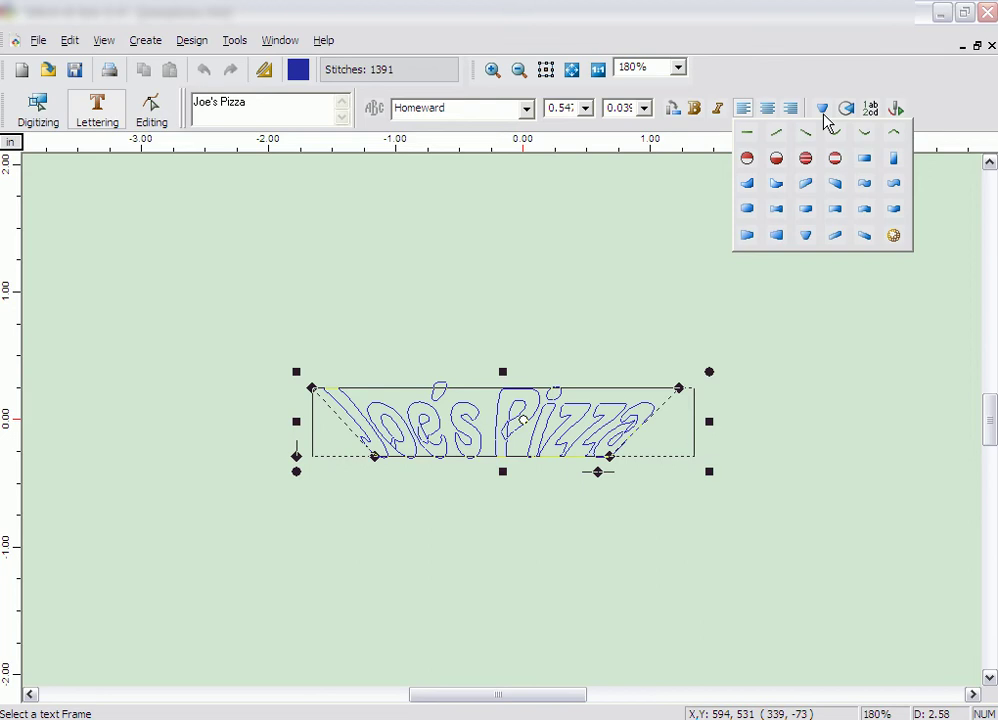
Step: Put 'Joe's Pizza' on the straight-line frame and raise the baseline's right end, giving height 0.638
{"action": "left_click", "coordinate": [753, 140]}
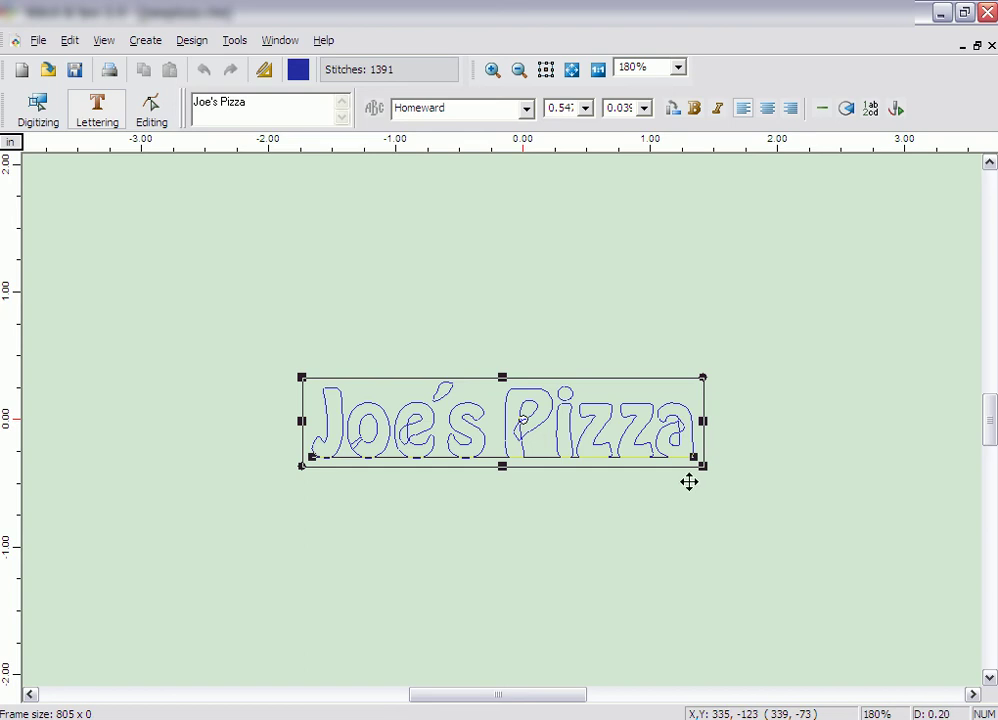
{"action": "left_click_drag", "start_coordinate": [695, 458], "coordinate": [690, 485]}
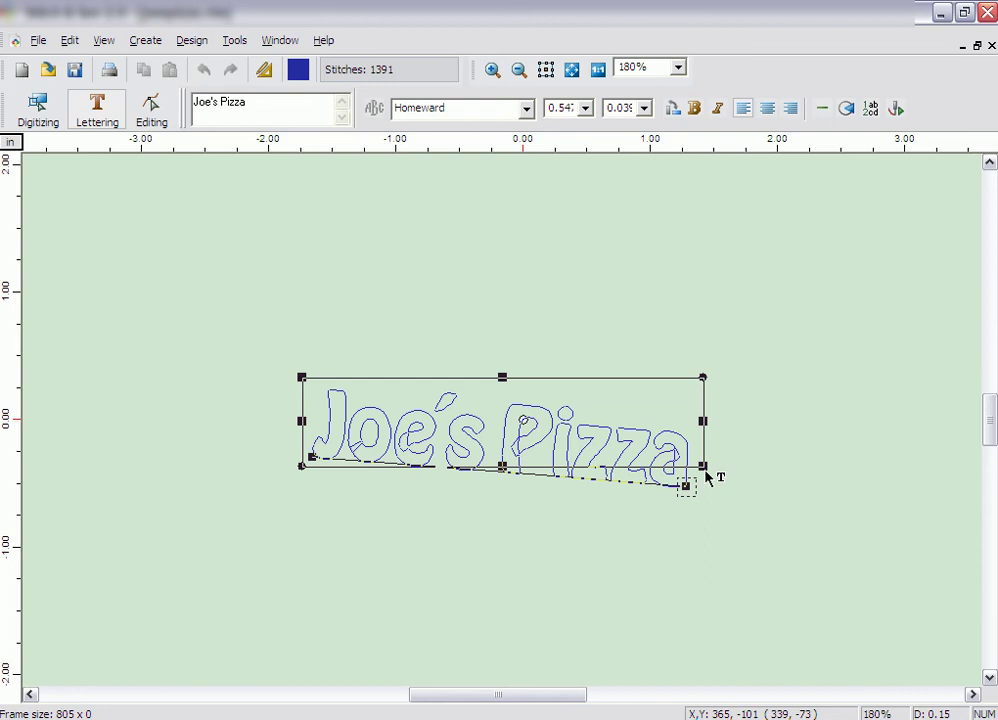
{"action": "left_click_drag", "start_coordinate": [690, 486], "coordinate": [686, 430]}
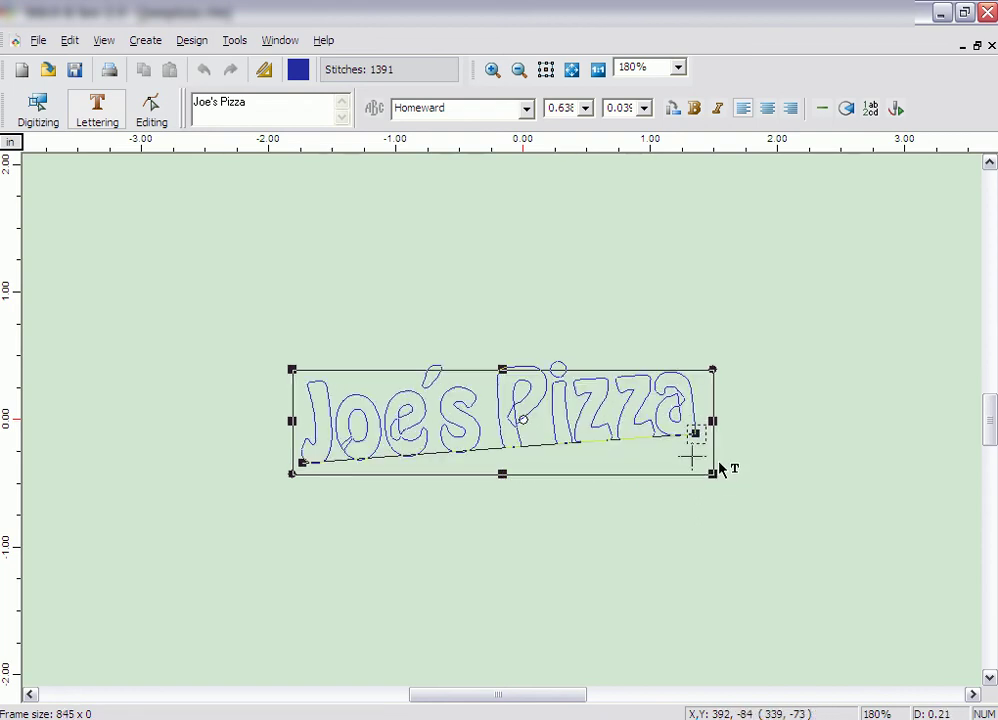
{"action": "left_click", "coordinate": [826, 114]}
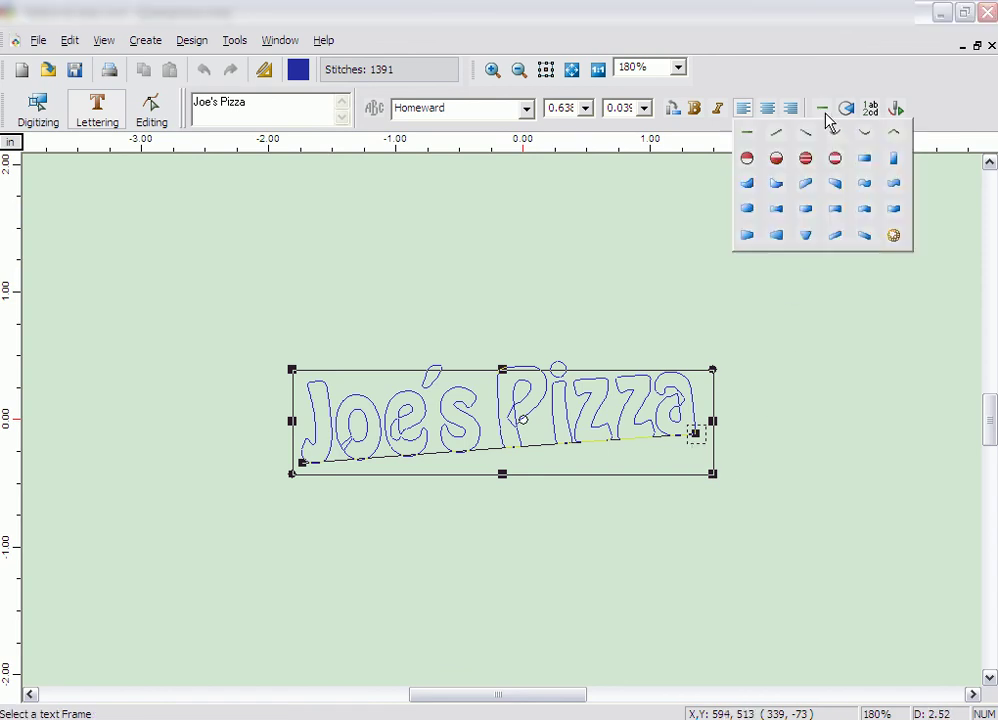
Step: Switch 'Joe's Pizza' to the circle frame with its circle guide pulled below the text
{"action": "left_click", "coordinate": [893, 236]}
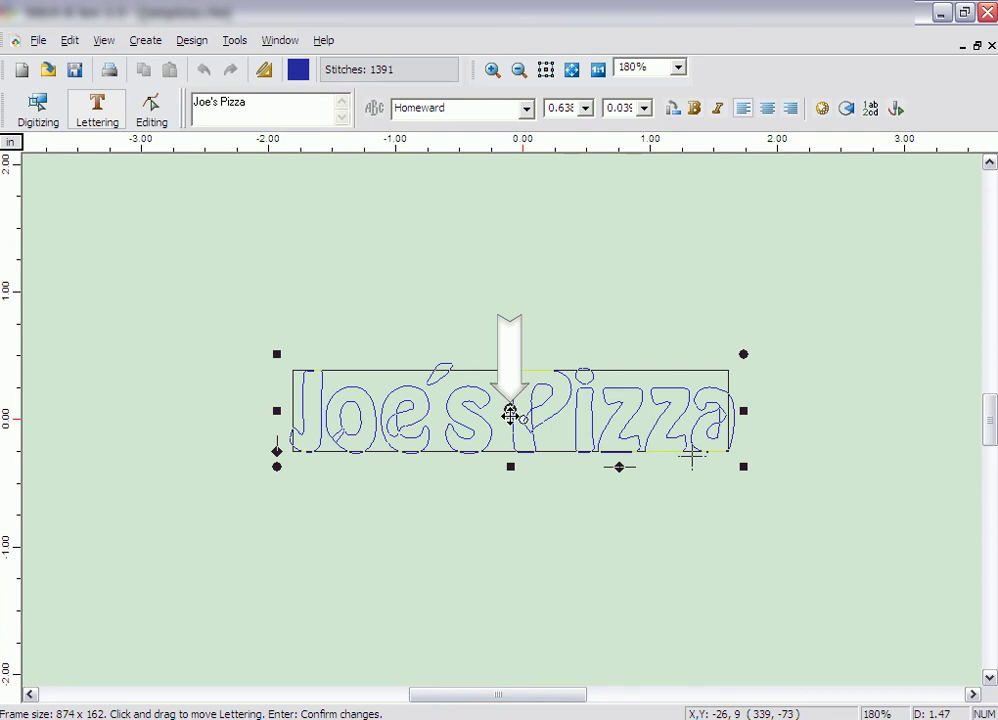
{"action": "left_click_drag", "start_coordinate": [515, 517], "coordinate": [599, 567]}
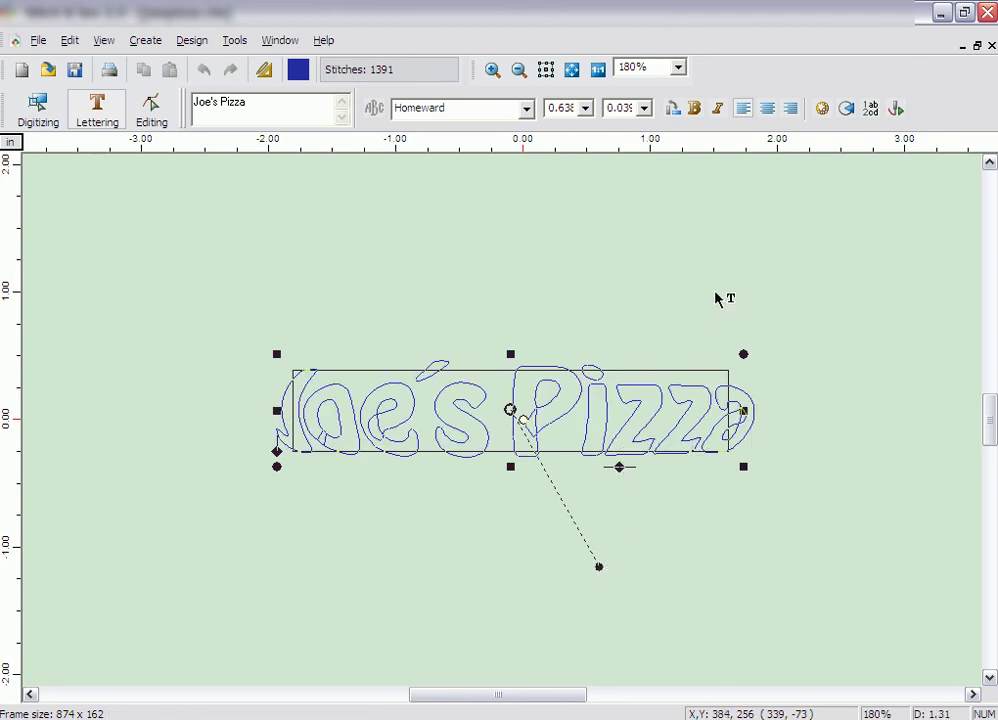
{"action": "left_click", "coordinate": [822, 108]}
Step: Arch the lettering around the circle preset, centre it, and adjust the outer, inner and bottom circles
{"action": "left_click", "coordinate": [750, 160]}
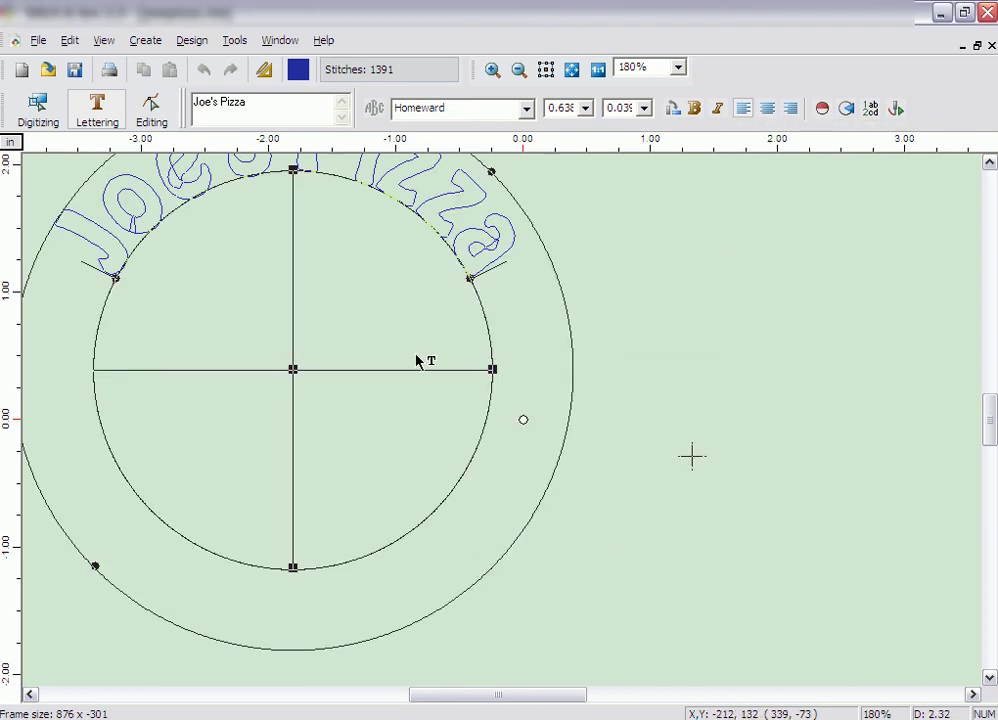
{"action": "left_click_drag", "start_coordinate": [292, 379], "coordinate": [519, 443]}
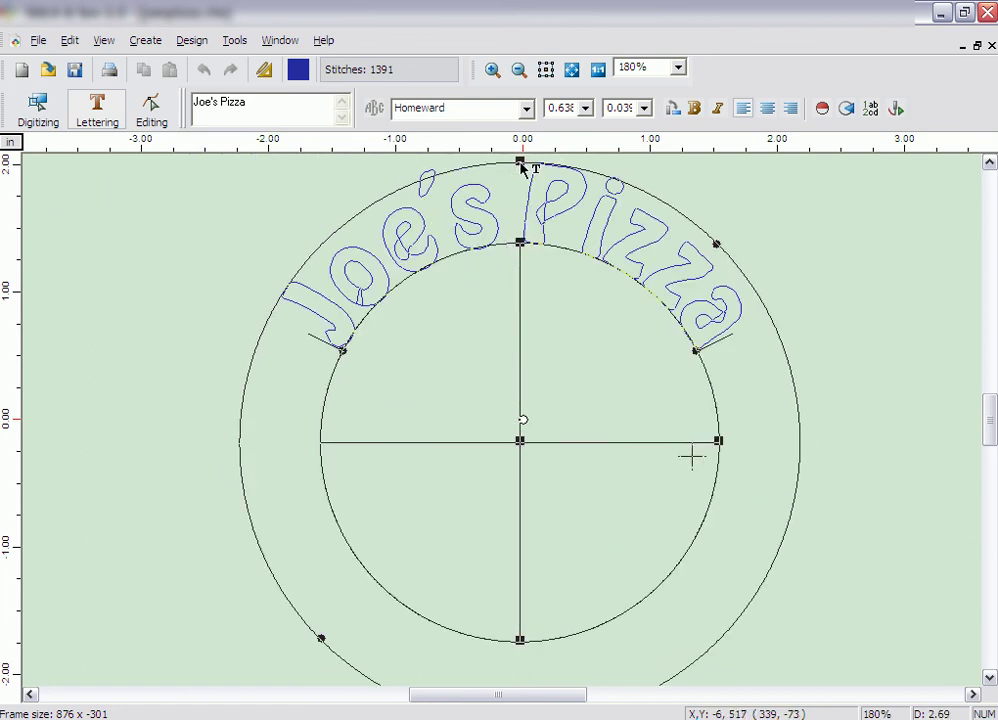
{"action": "left_click_drag", "start_coordinate": [519, 163], "coordinate": [519, 185]}
{"action": "mouse_move", "coordinate": [519, 242]}
{"action": "left_mouse_down"}
{"action": "mouse_move", "coordinate": [521, 232]}
{"action": "mouse_move", "coordinate": [520, 261]}
{"action": "left_mouse_up"}
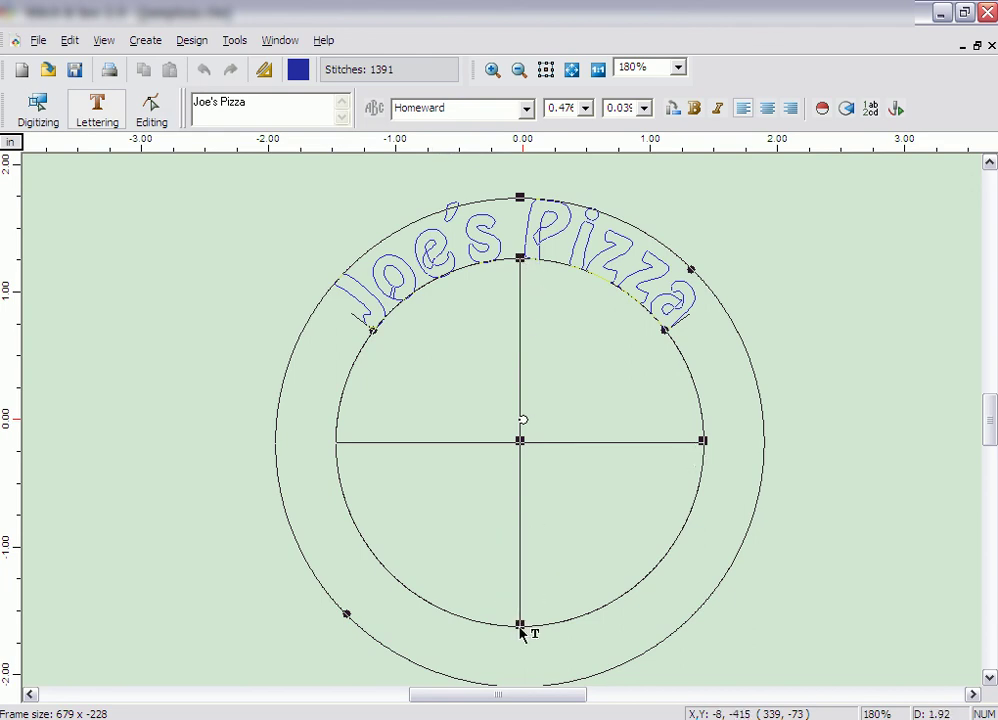
{"action": "mouse_move", "coordinate": [519, 631]}
{"action": "left_mouse_down"}
{"action": "mouse_move", "coordinate": [519, 644]}
{"action": "mouse_move", "coordinate": [520, 634]}
{"action": "left_mouse_up"}
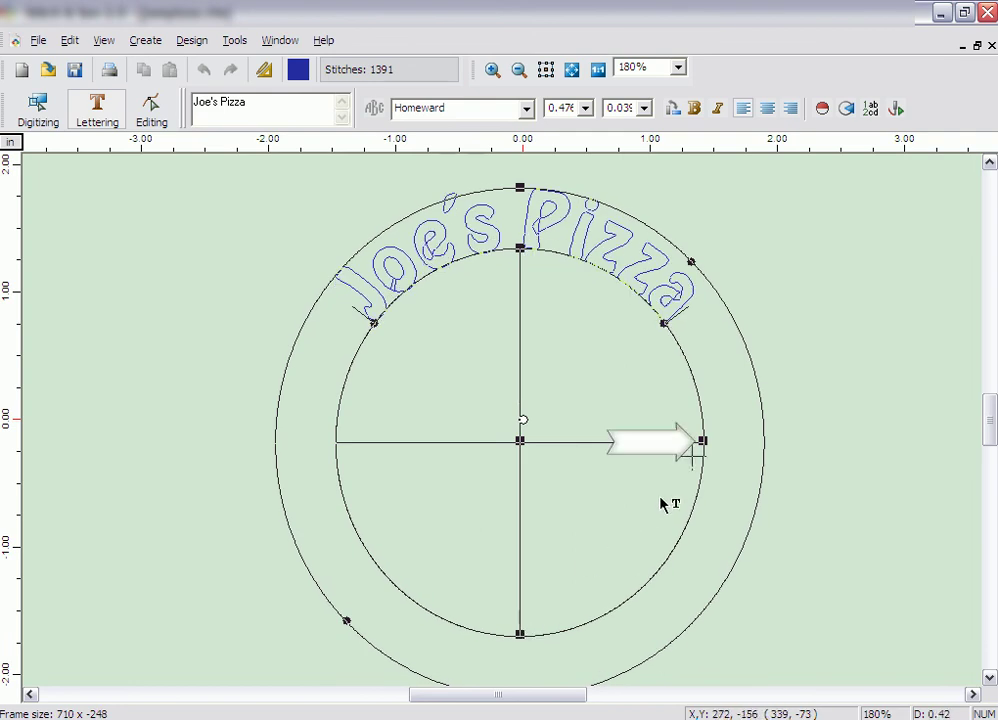
Step: Stretch the circular frame into a wider ellipse and rotate it clockwise
{"action": "left_click_drag", "start_coordinate": [703, 447], "coordinate": [742, 442]}
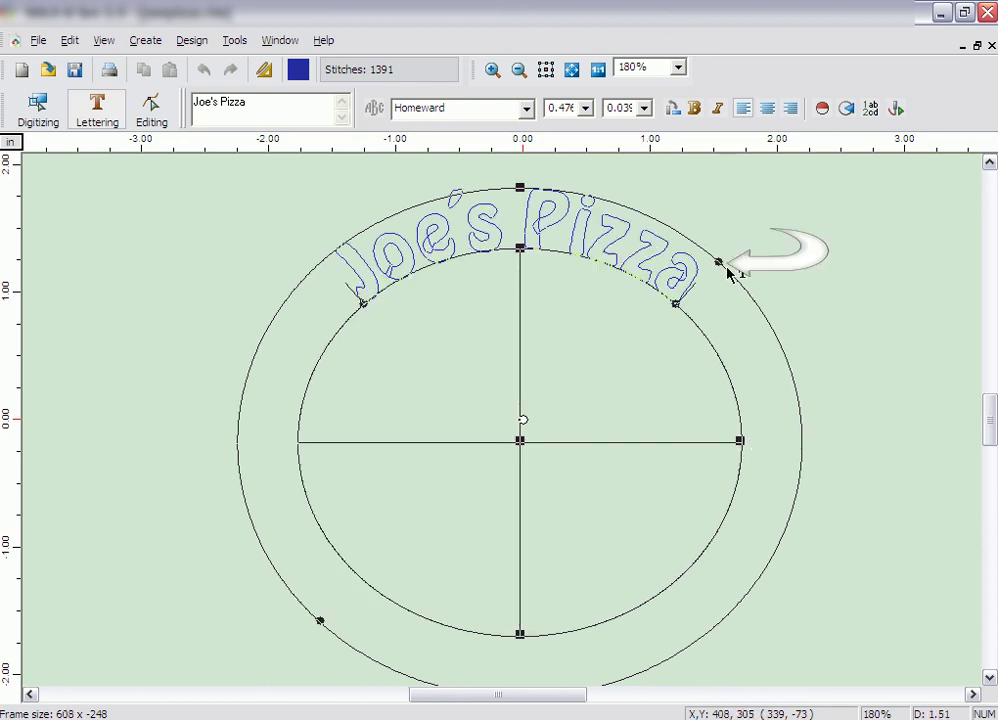
{"action": "left_click_drag", "start_coordinate": [719, 265], "coordinate": [743, 312]}
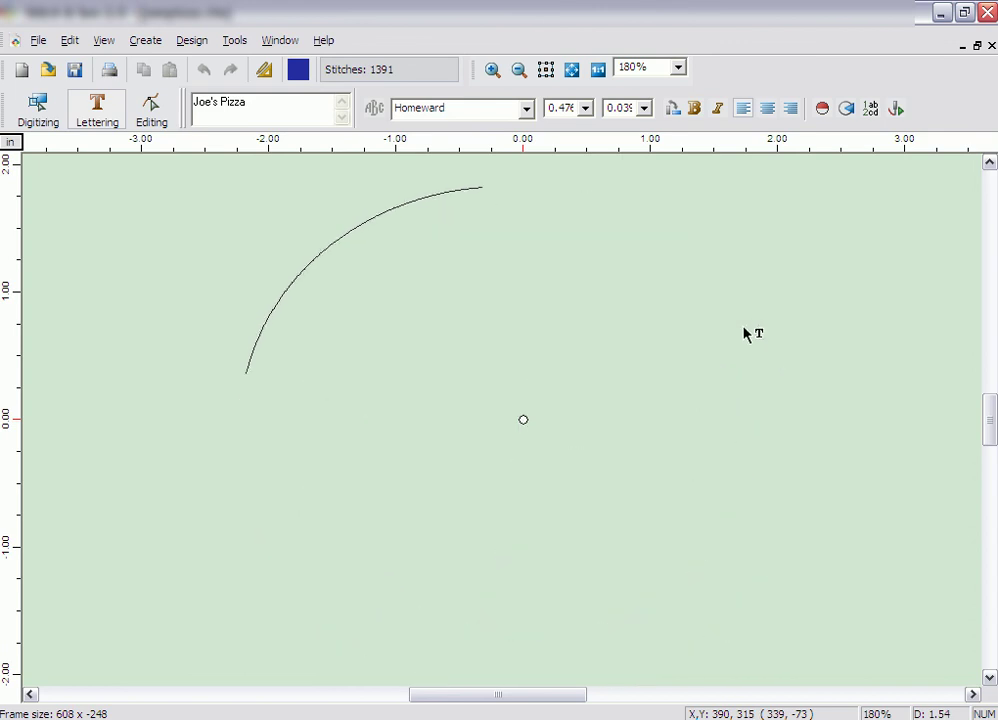
{"action": "left_click", "coordinate": [750, 337]}
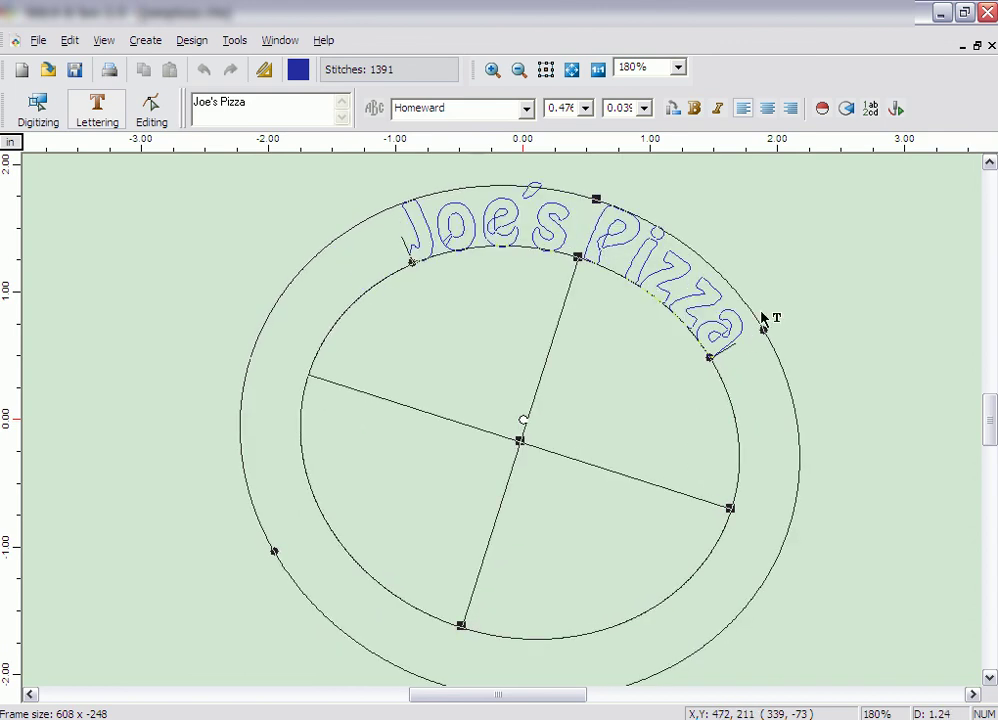
{"action": "left_click", "coordinate": [822, 112]}
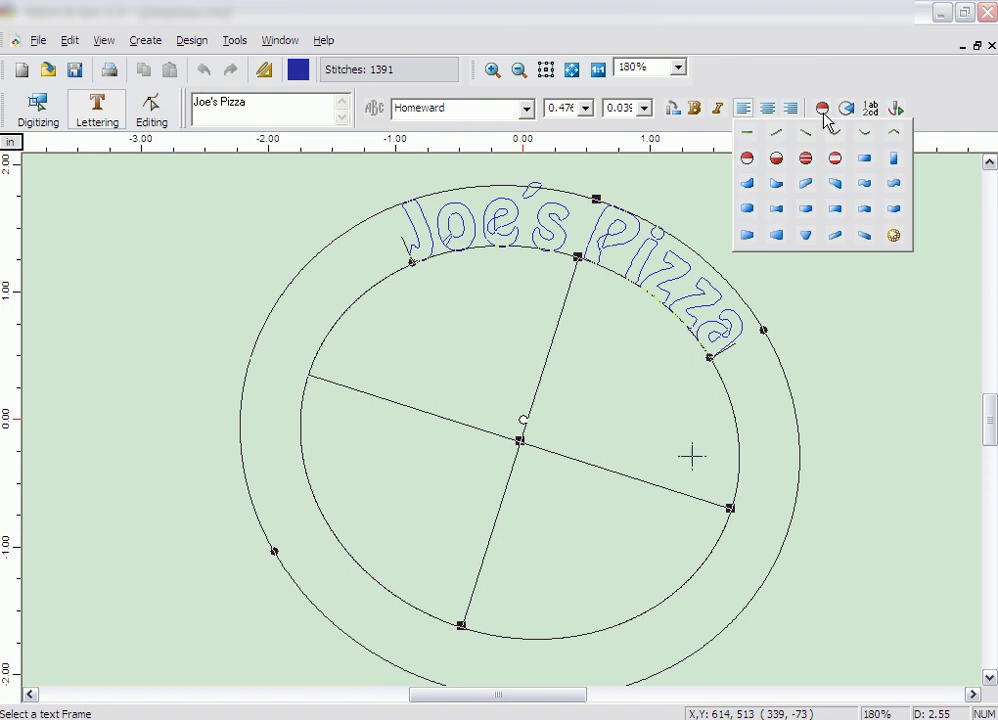
{"action": "left_click", "coordinate": [847, 294]}
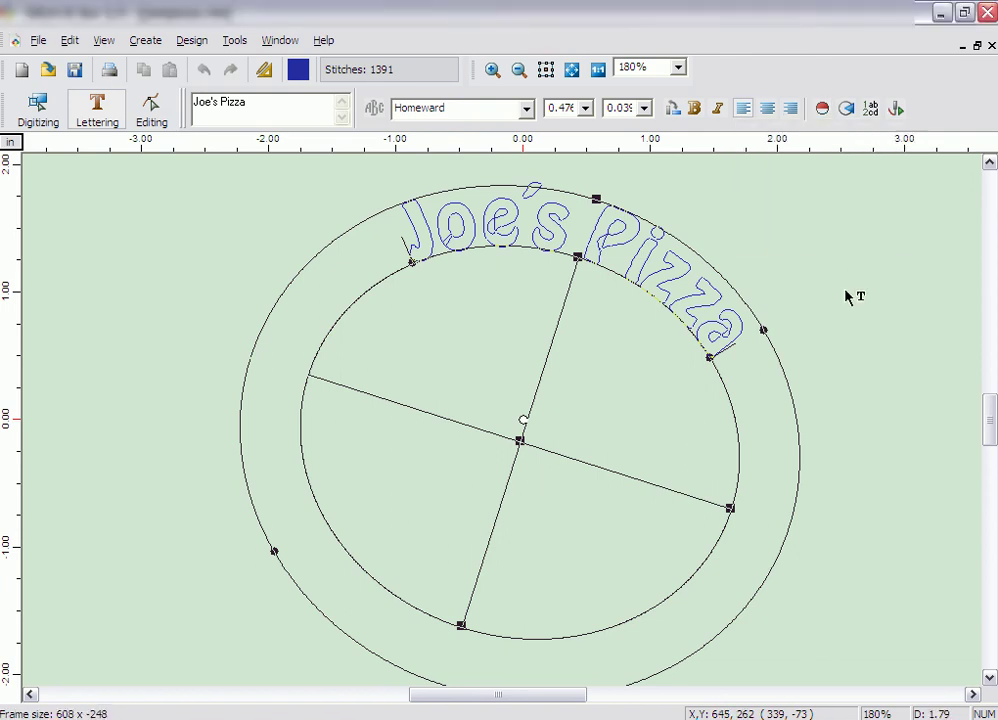
{"action": "right_click", "coordinate": [847, 294]}
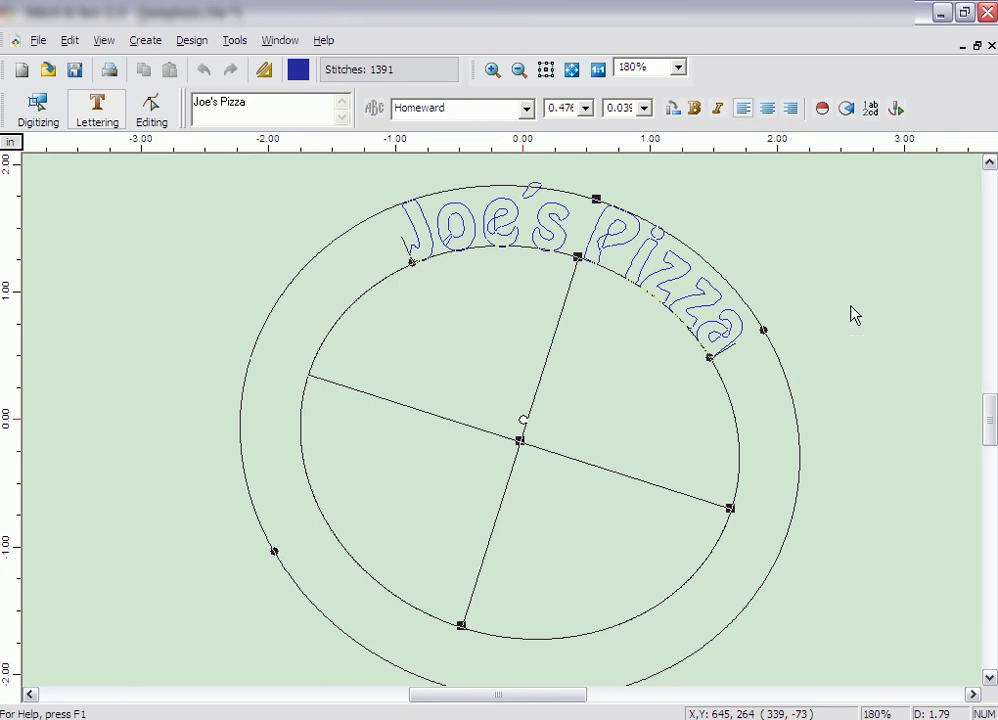